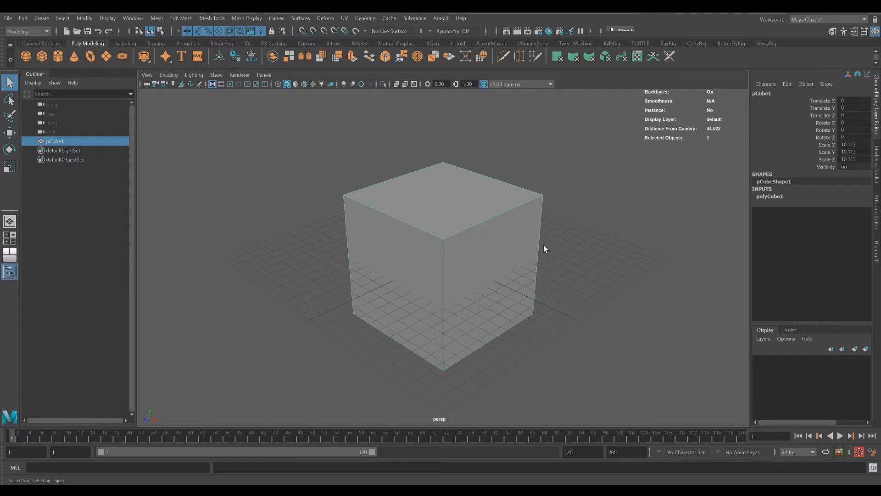
Step: Set the Insert Edge Loop tool to multiple edge loops with 3 loops
mouse_move(545, 248)
left_mouse_down("alt")
mouse_move(547, 262)
mouse_move(533, 263)
mouse_move(552, 262)
left_mouse_up("alt")
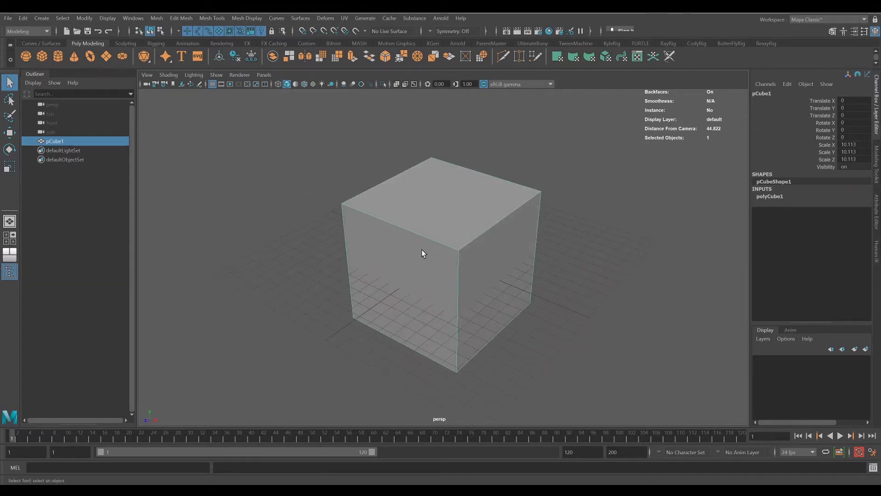
left_click_drag(591, 271, 583, 270, "alt")
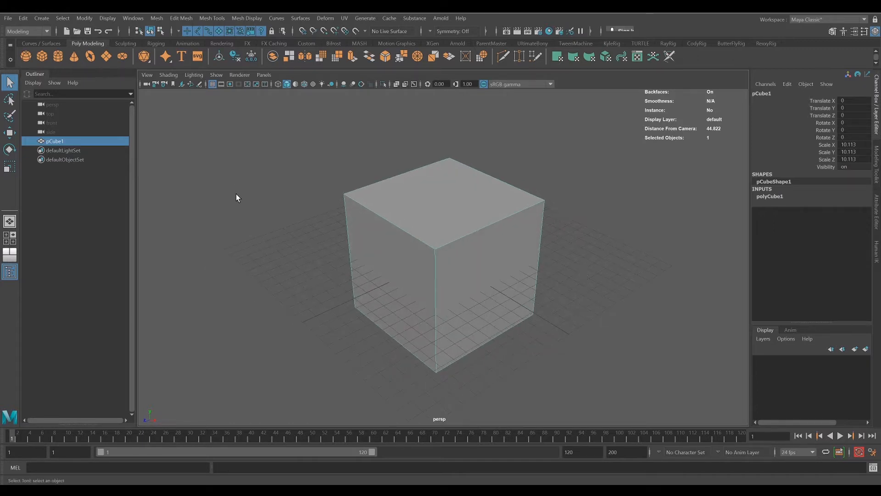
left_click(212, 18)
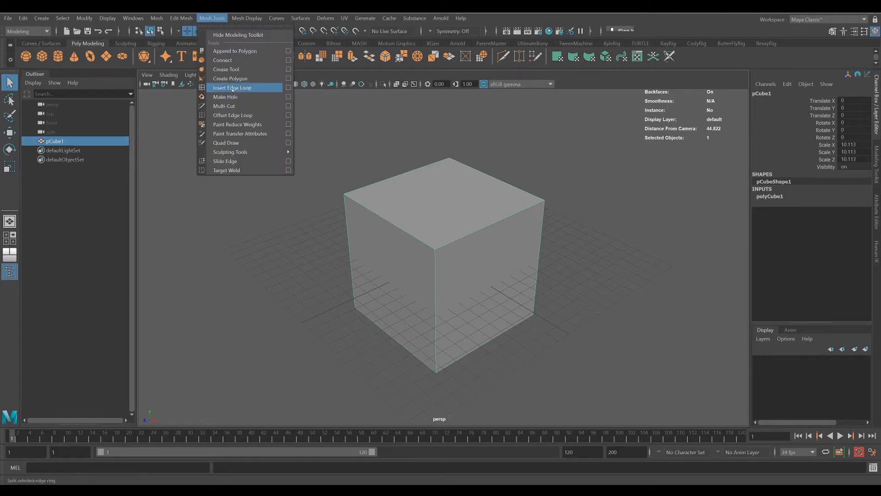
left_click(232, 88)
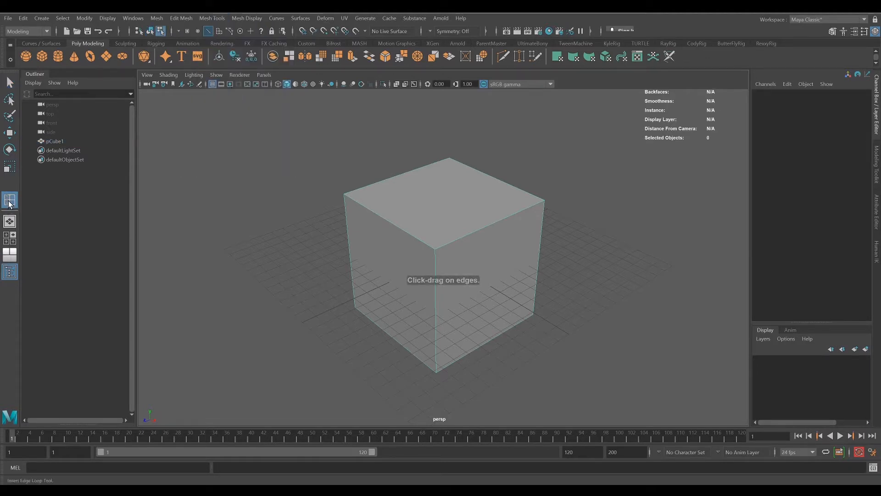
double_click(9, 202)
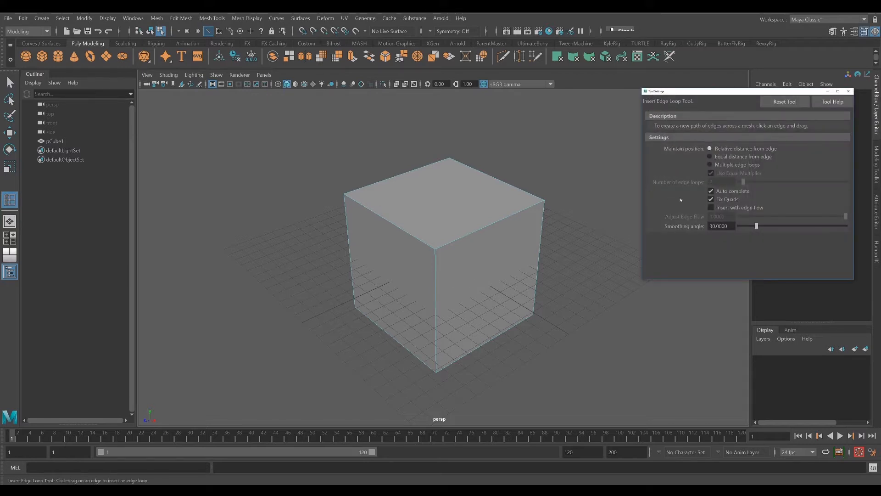
left_click(709, 165)
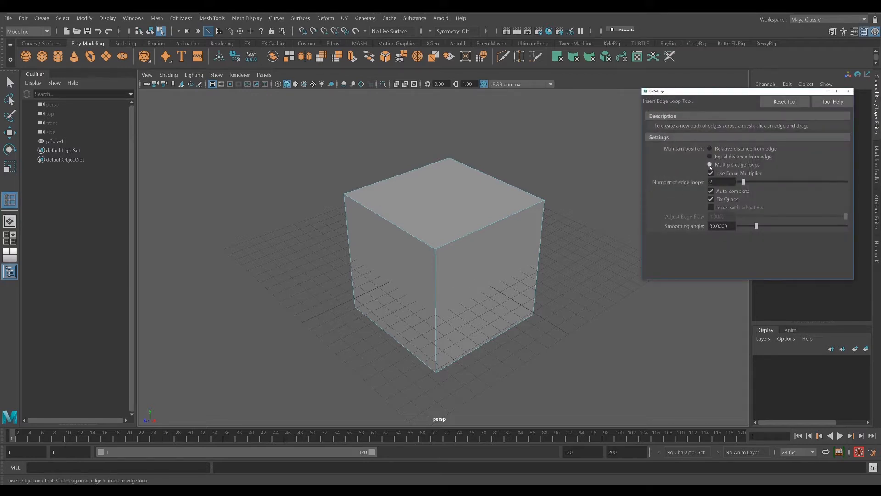
double_click(709, 181)
Step: Insert three evenly spaced edge loops in each horizontal direction of the cube and close the tool settings
left_click(490, 225)
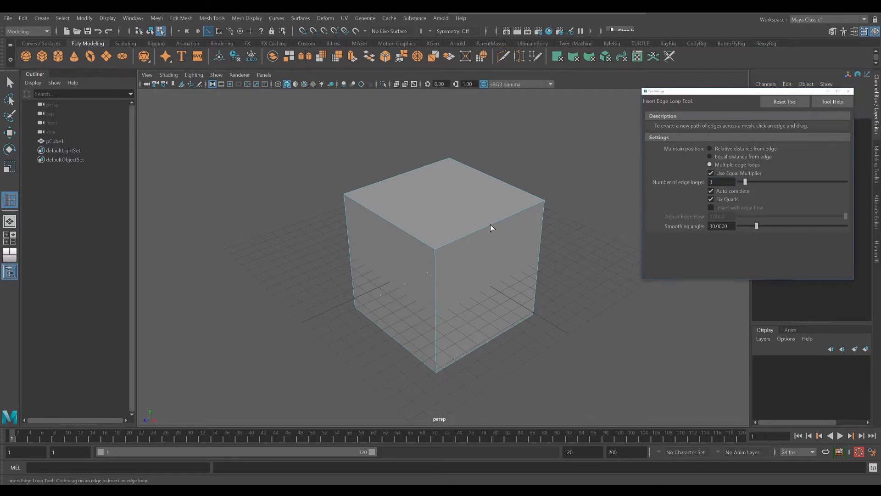
left_click(384, 219)
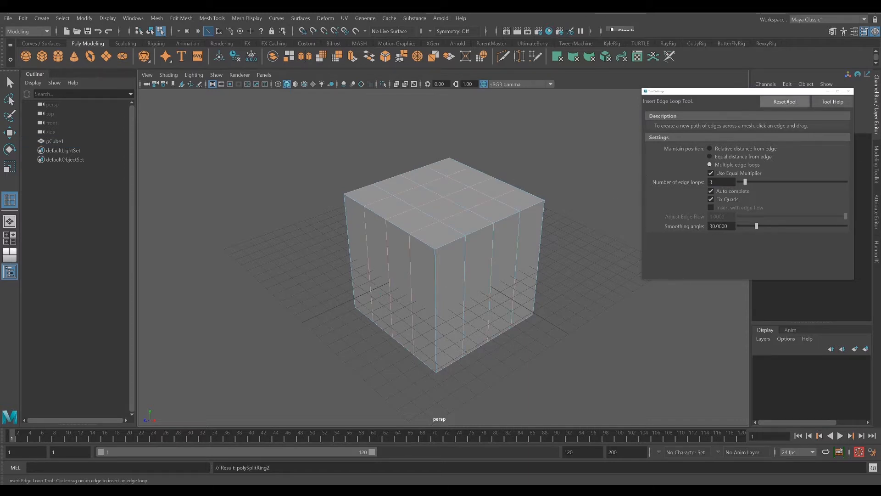
left_click(849, 91)
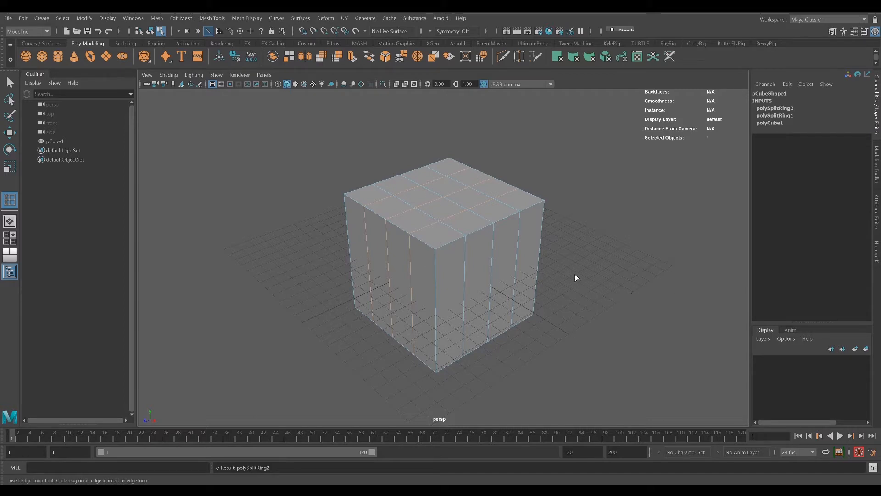
Step: Select the four centre faces on the cube's top and return to object selection
left_click_drag(549, 282, 537, 294, "alt")
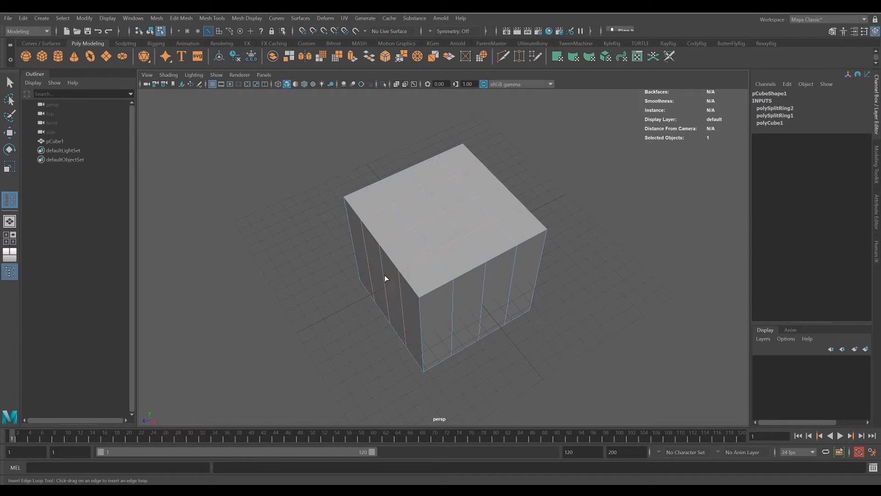
left_click_drag(486, 263, 480, 250, "alt")
right_click_drag(465, 204, 466, 231)
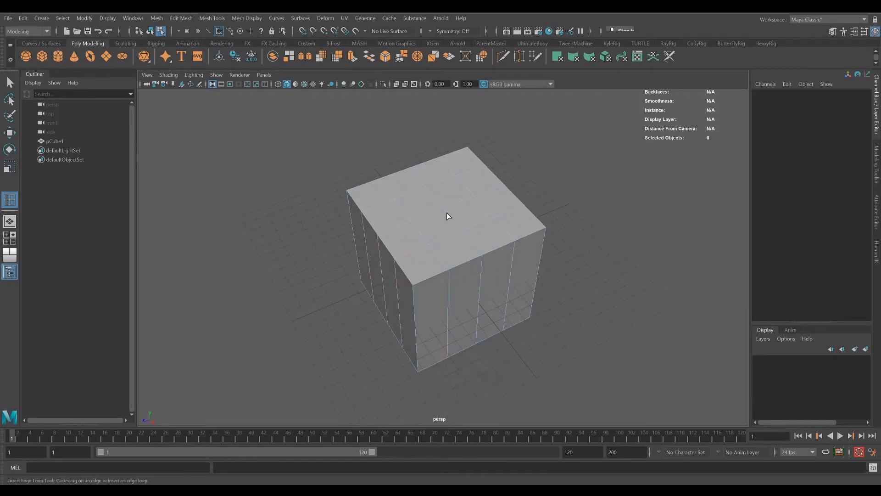
key("q")
left_click(419, 203)
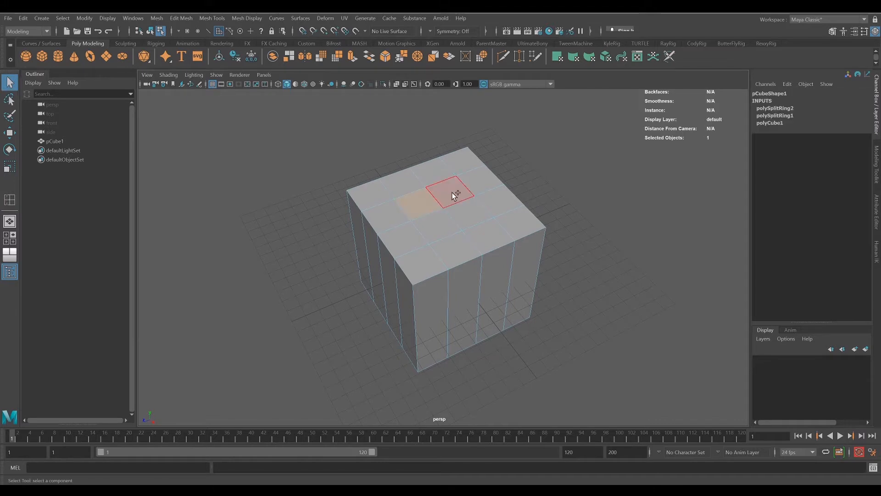
left_click(452, 191, "shift")
left_click(452, 228, "shift")
left_click(460, 181, "shift")
right_click_drag(429, 199, 477, 186)
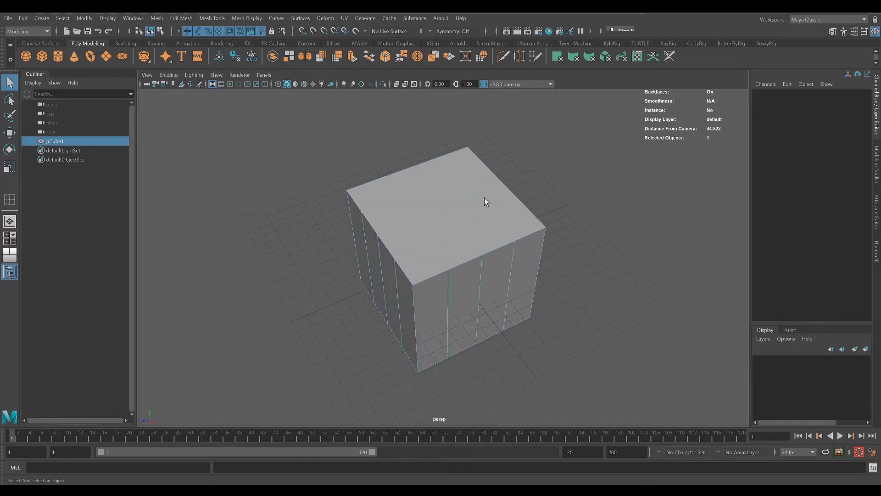
Step: Create a polygon cylinder, raise it to about 5.561 in Y, and scale it uniformly to about 3.183
left_click(58, 56)
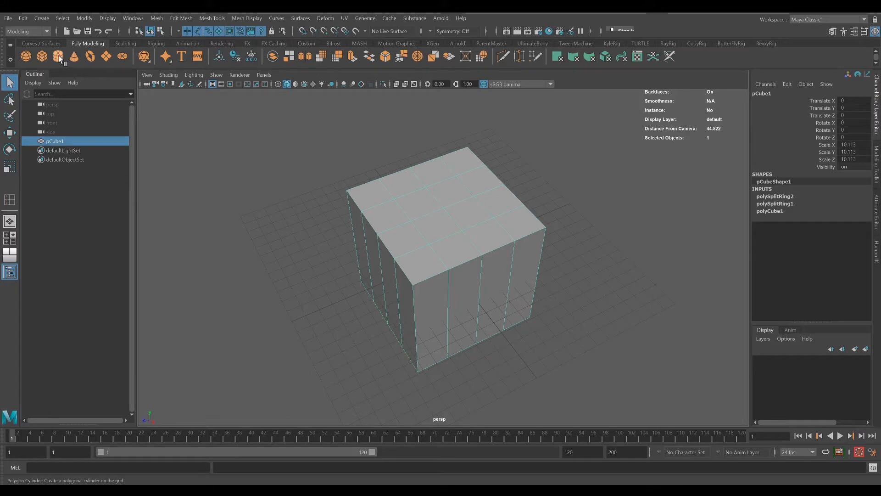
key("w")
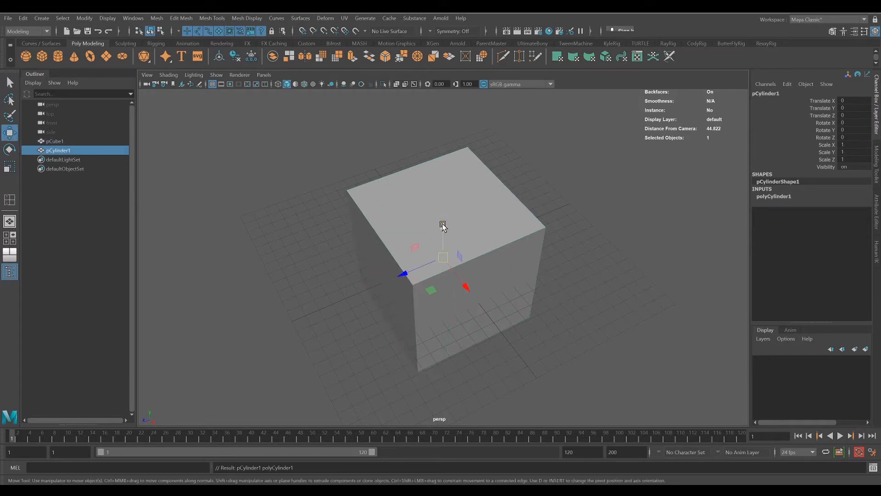
left_click_drag(443, 224, 444, 165)
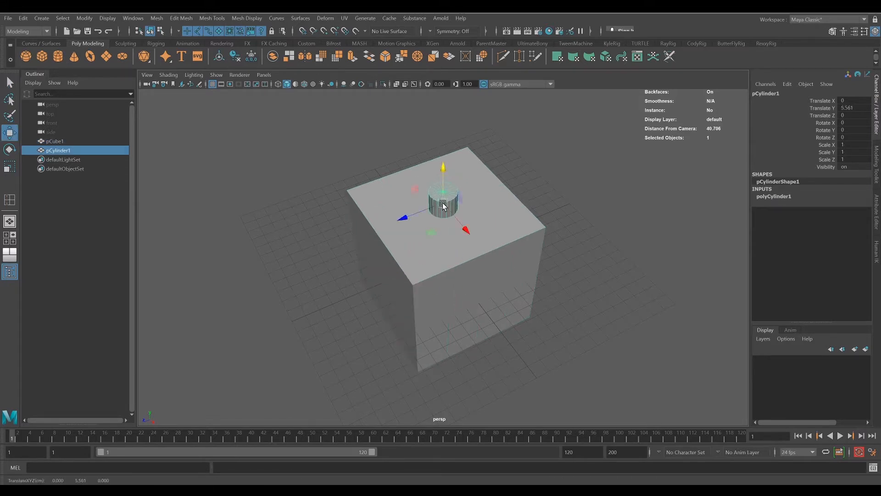
key("r")
left_click_drag(445, 203, 500, 199)
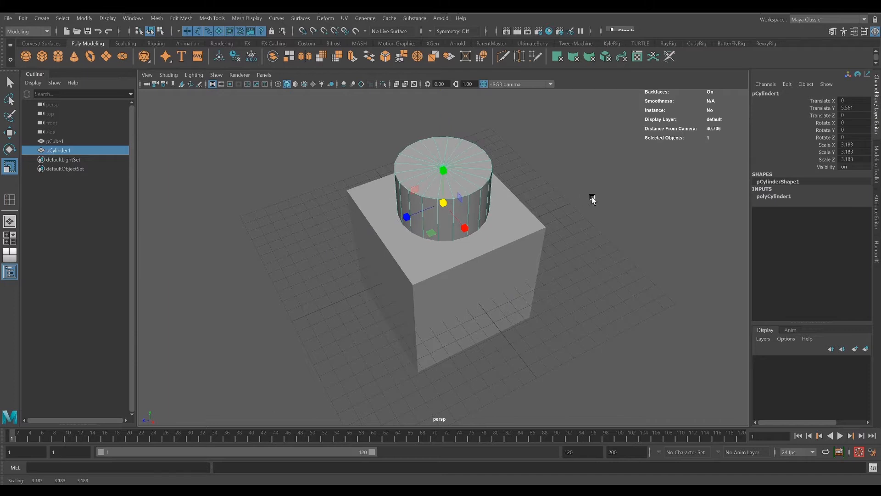
Step: Set the cylinder's axis subdivisions to 8
left_click_drag(591, 199, 582, 193, "alt")
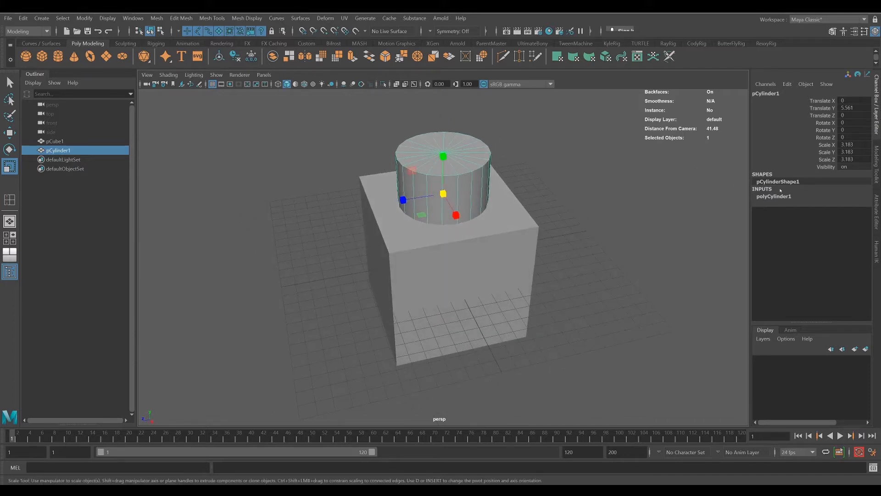
left_click(771, 196)
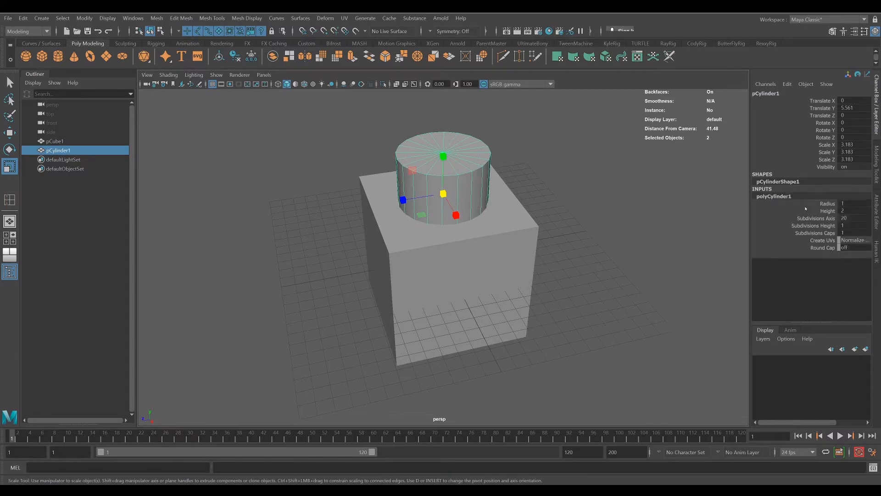
double_click(847, 218)
type("8")
key("Return")
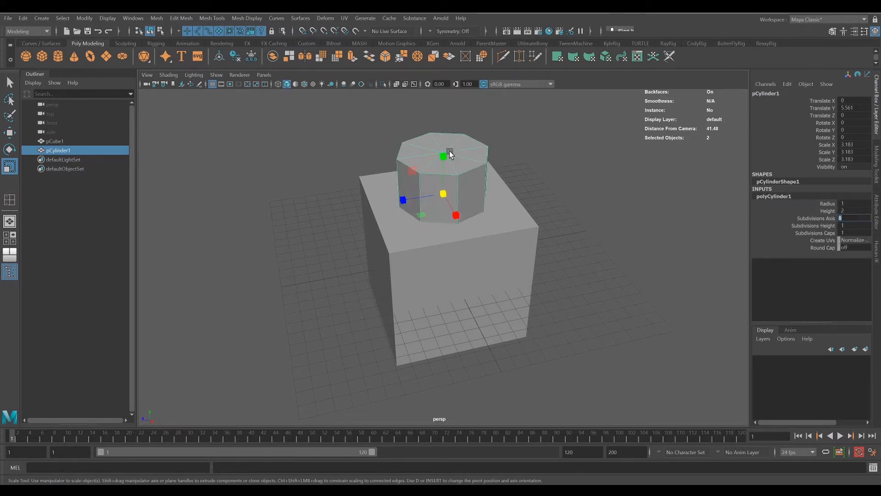
Step: Select the cube and show it in a maximized wireframe top view against the cylinder's outline
left_click_drag(547, 244, 563, 269, "alt")
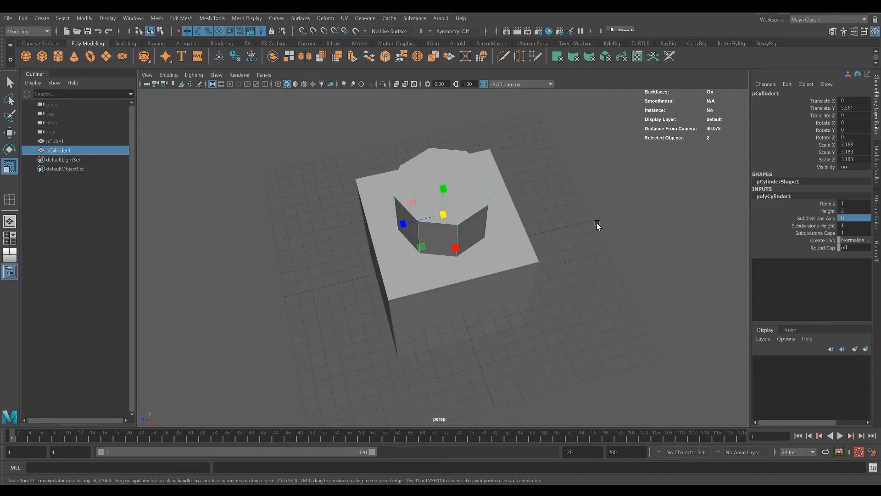
key("space")
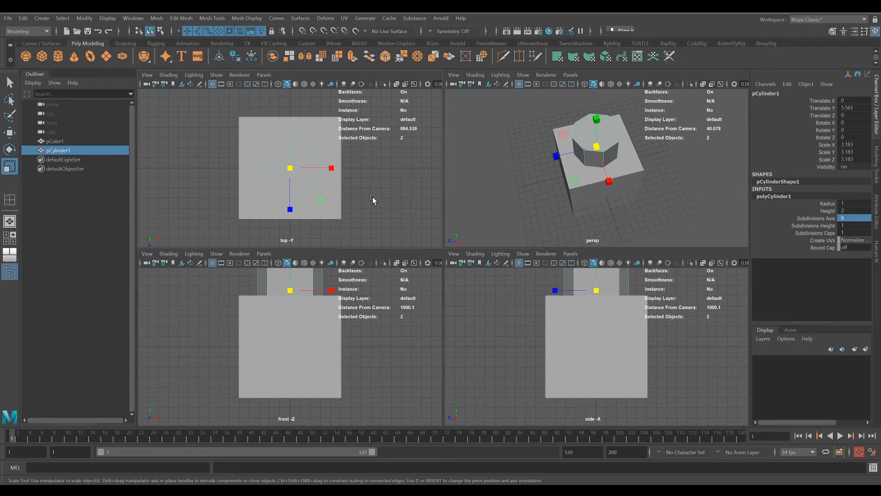
key("space")
key("space")
left_click(321, 133)
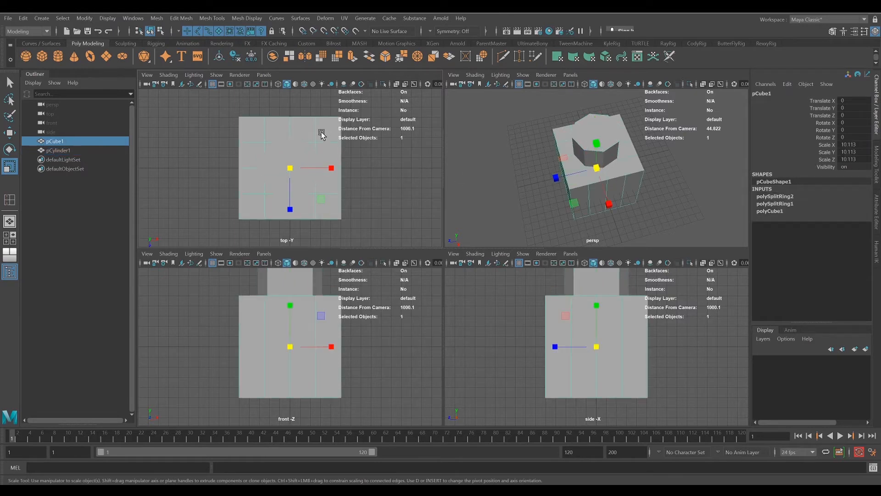
key("4")
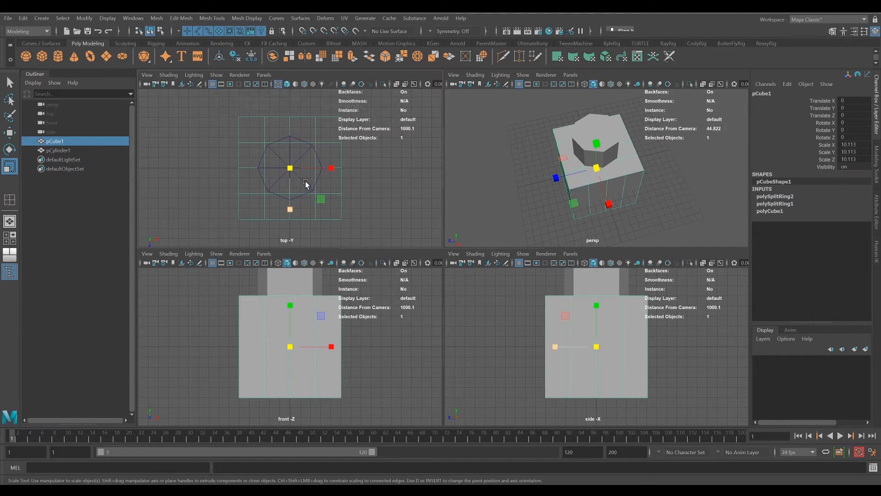
key("space")
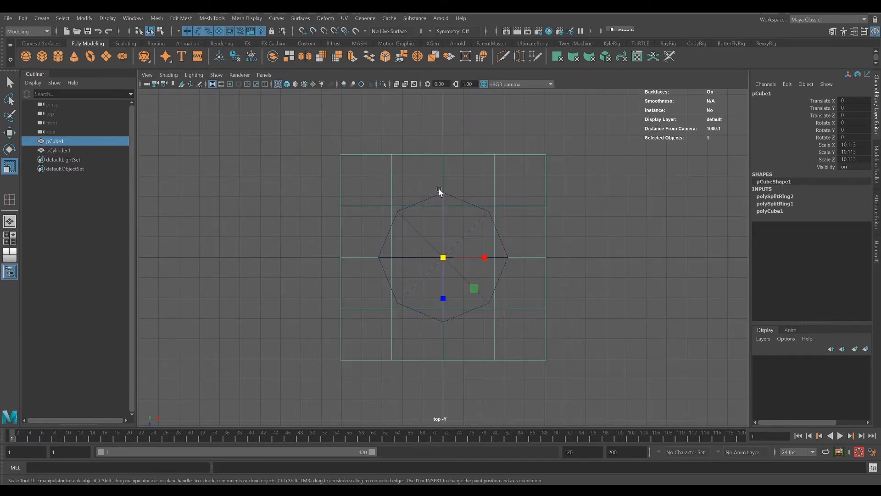
Step: Scale the cube's two middle inner vertices apart along Z to meet the octagonal cylinder's points
right_click_drag(444, 163, 410, 166)
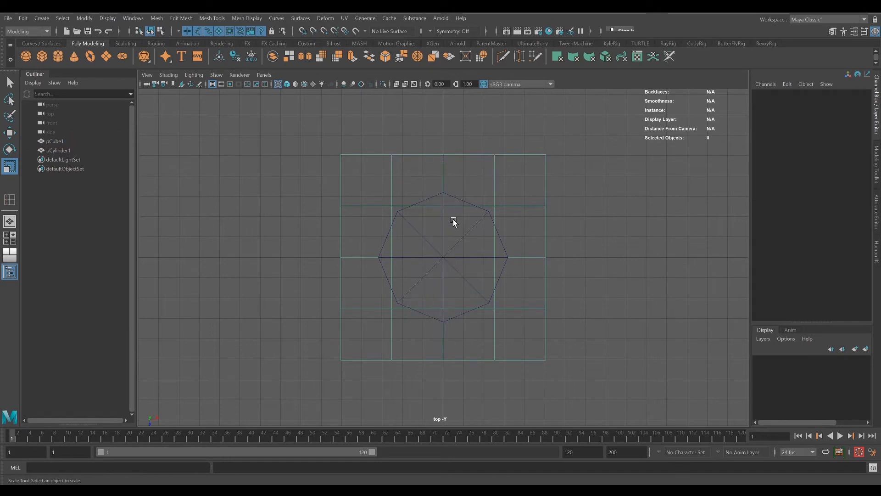
left_click(430, 200)
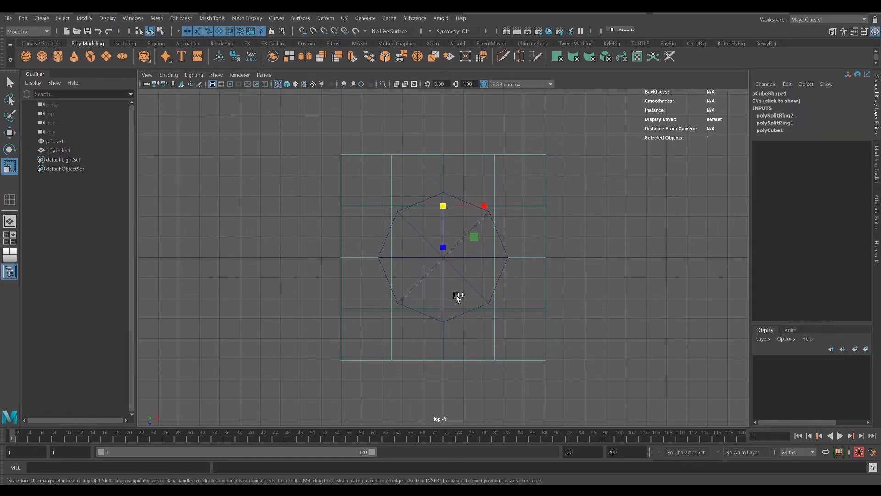
left_click(436, 318)
left_click_drag(443, 298, 443, 311)
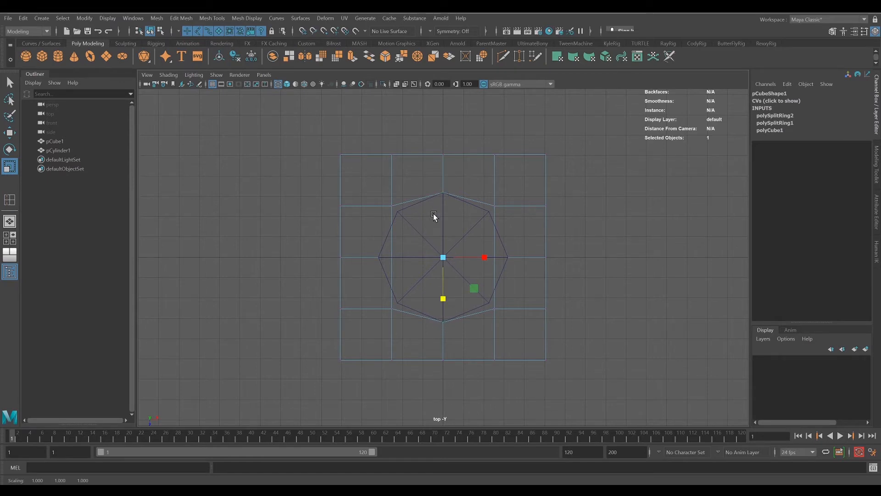
Step: Scale the four inner corner vertices of the cube inward along Z and X onto the octagon's corners
left_click_drag(381, 193, 405, 218)
left_click_drag(477, 194, 506, 219, "shift")
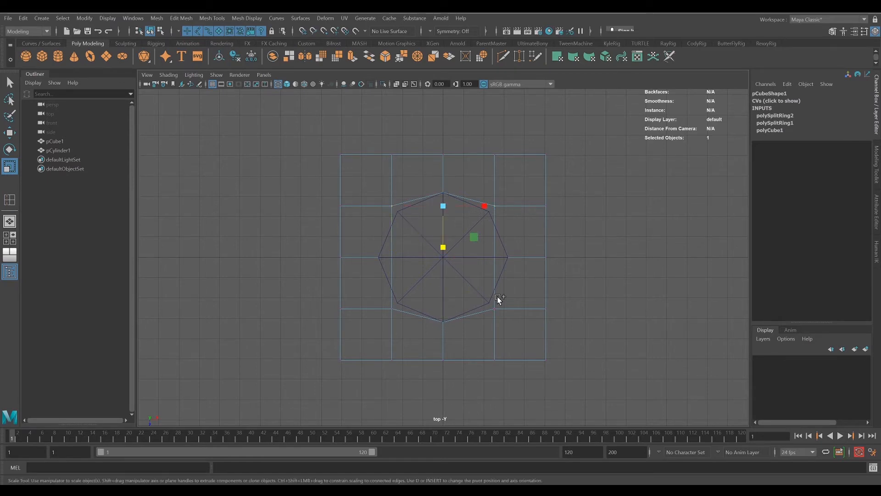
left_click_drag(485, 289, 505, 321, "shift")
left_click_drag(383, 302, 442, 295, "shift")
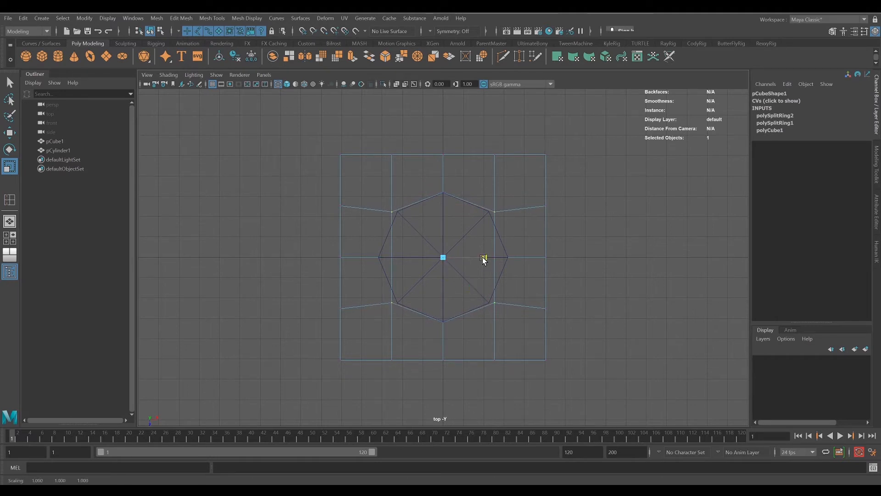
left_click_drag(482, 256, 487, 270)
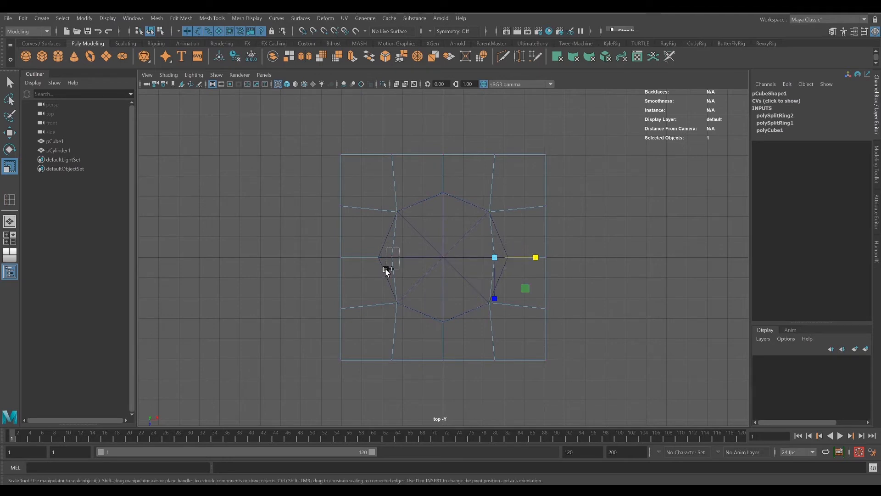
Step: Scale the cube's remaining two middle inner vertices apart along X onto the octagon's points and return to the perspective view
left_click_drag(386, 270, 386, 271, "shift")
left_click_drag(485, 257, 494, 257)
key("space")
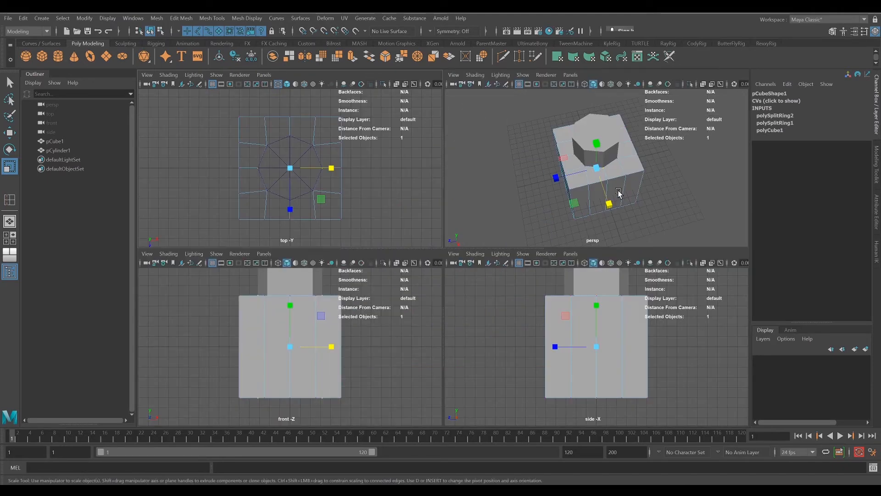
key("space")
Step: Delete the reference cylinder from the top of the cube
left_click_drag(566, 213, 472, 169, "alt")
right_click_drag(472, 170, 513, 156)
left_click_drag(462, 177, 506, 183, "alt")
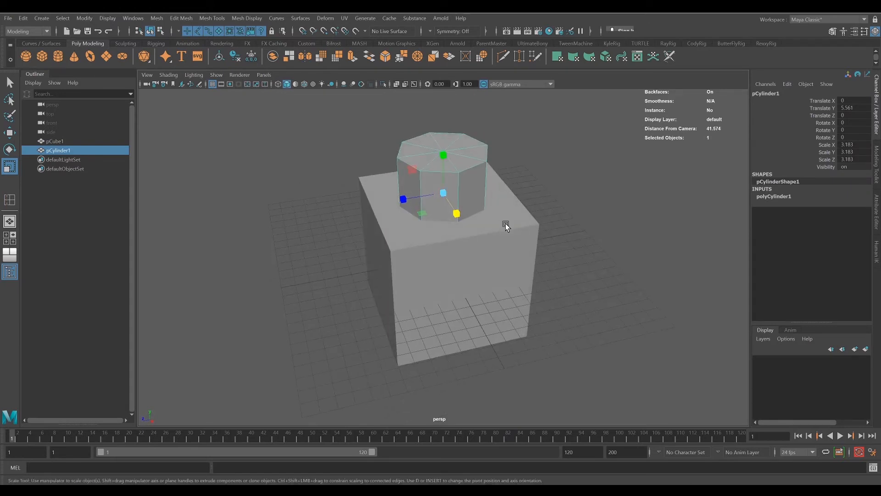
key("Delete")
Step: Extrude the octagonal face group on the cube's top inward with a Local Translate Z of about -1.5, and return to object mode
left_click(477, 211)
left_click_drag(517, 273, 511, 226, "alt")
mouse_move(495, 260)
left_mouse_down("alt")
mouse_move(491, 248)
mouse_move(489, 279)
mouse_move(482, 269)
left_mouse_up("alt")
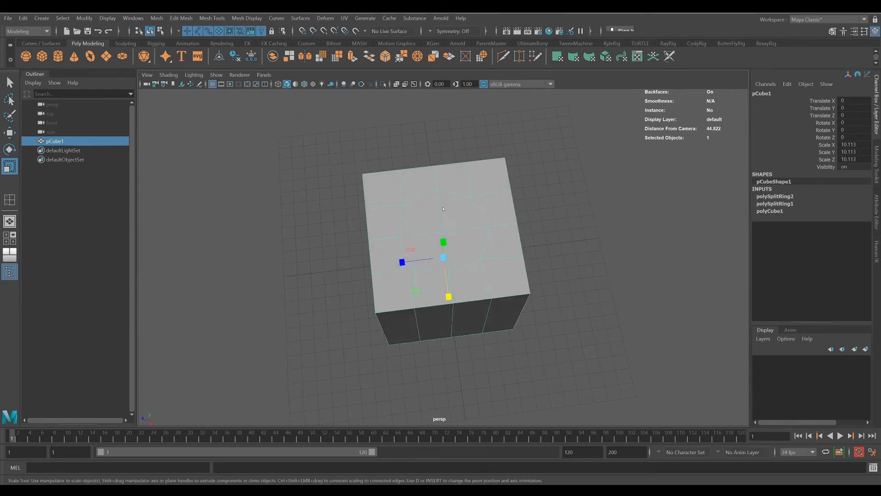
right_click_drag(443, 209, 441, 232)
left_click(441, 231)
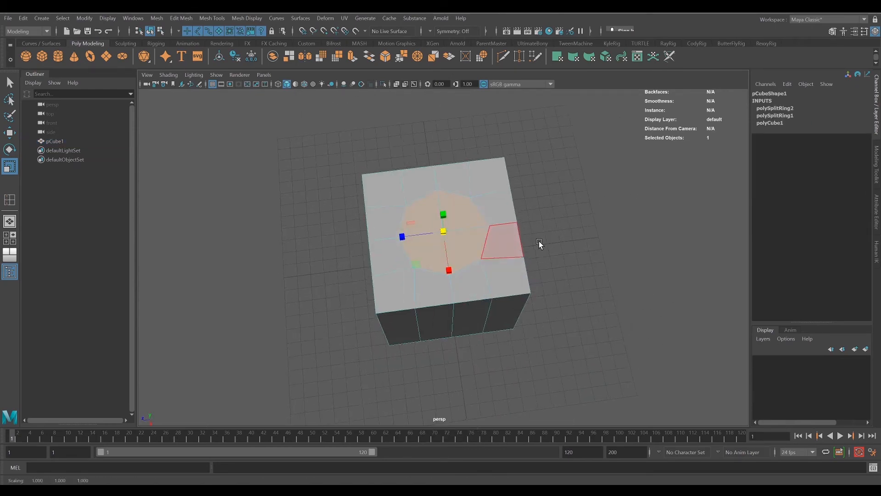
left_click_drag(538, 241, 519, 230, "alt")
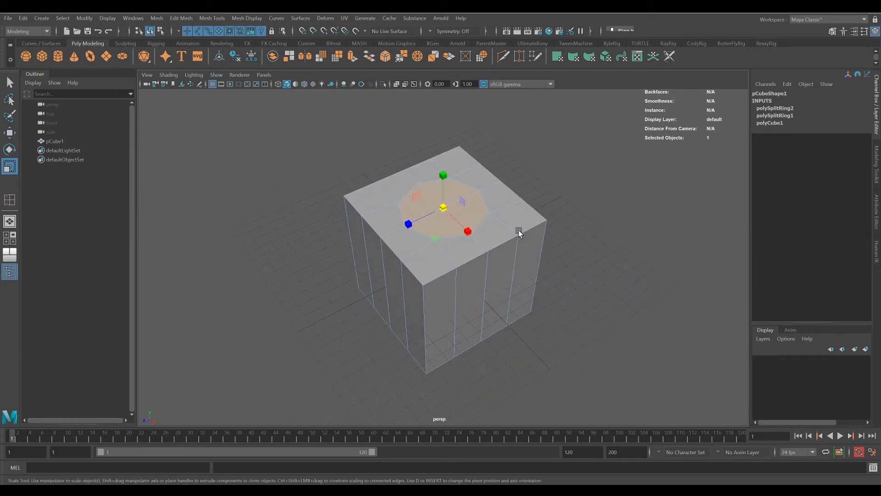
key("ctrl+e")
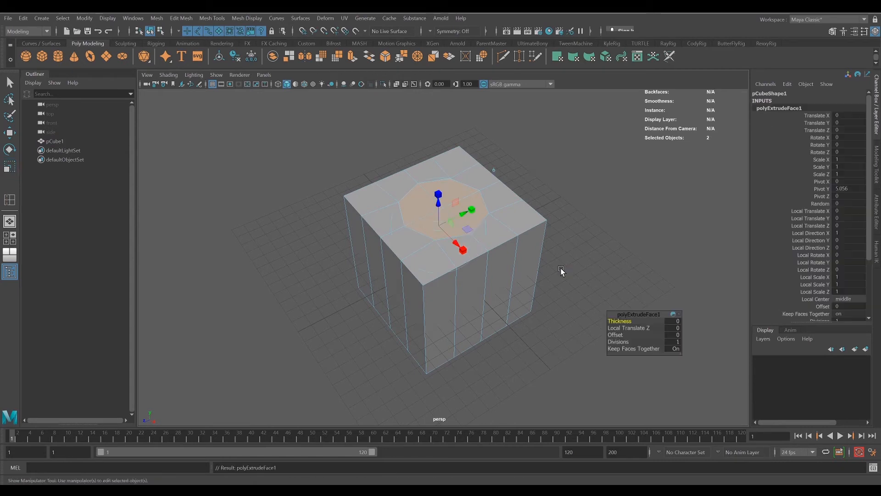
left_click_drag(439, 201, 438, 219)
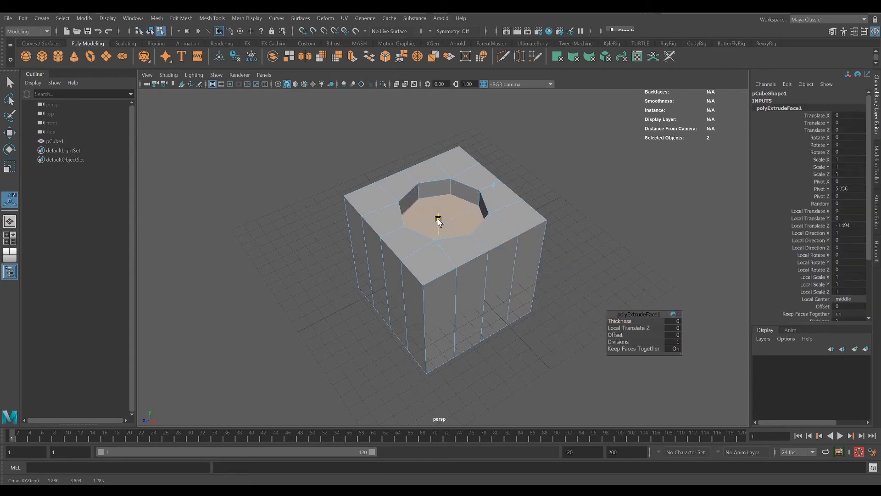
key("t")
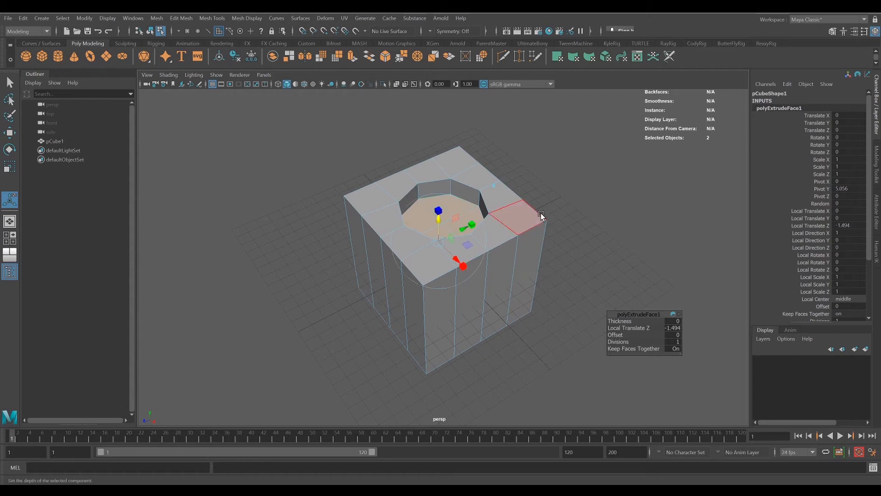
left_click_drag(540, 213, 535, 214, "alt")
right_click_drag(493, 169, 526, 151)
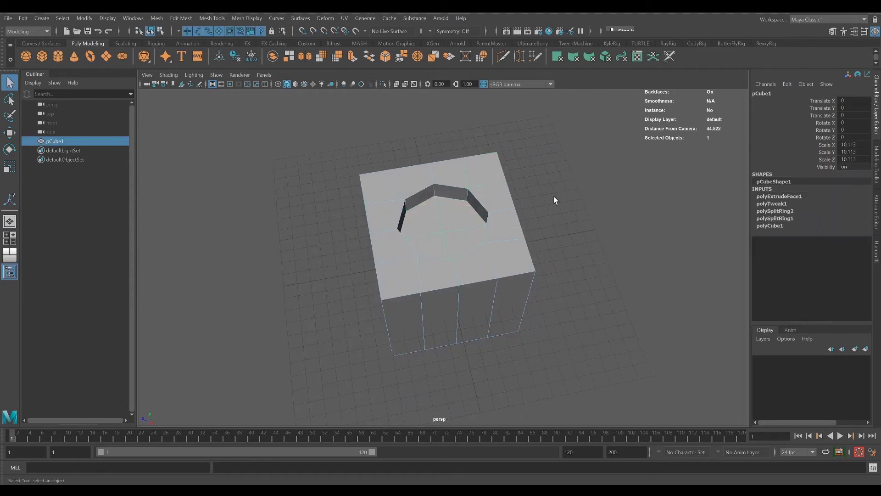
Step: Look at the cube's Smooth Mesh settings in its shape attributes and close them again
left_click_drag(555, 197, 568, 206, "alt")
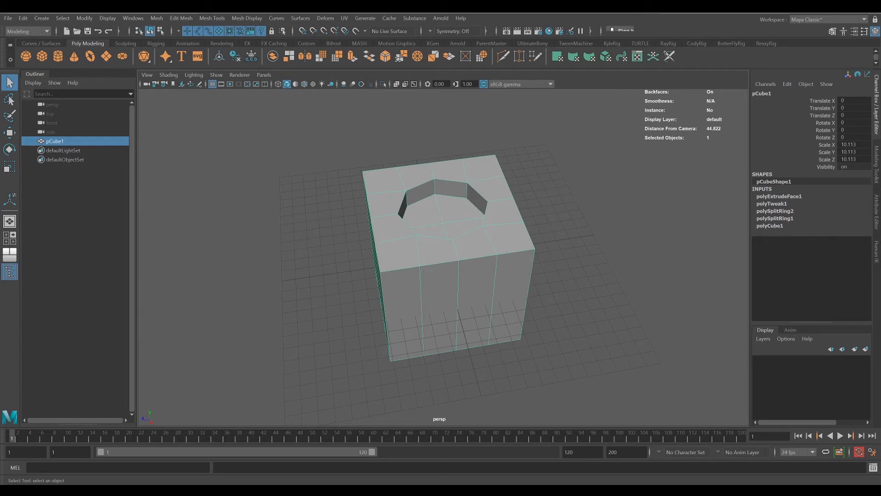
left_click(878, 209)
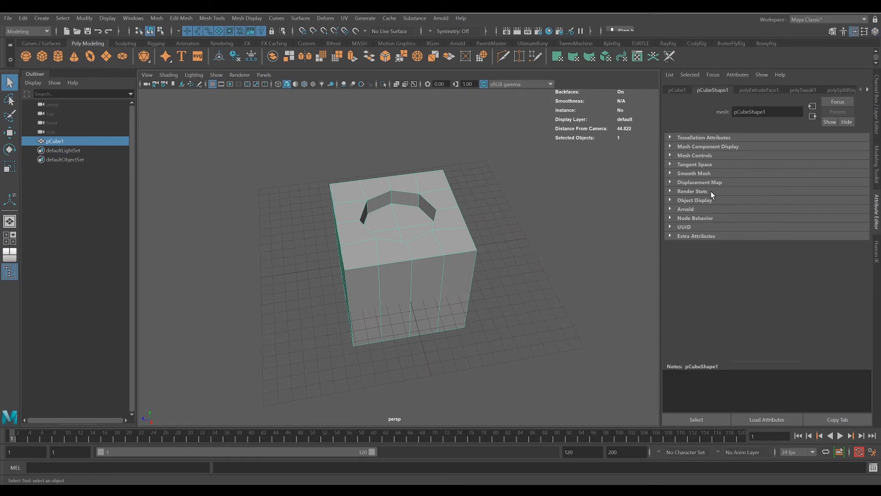
left_click(671, 174)
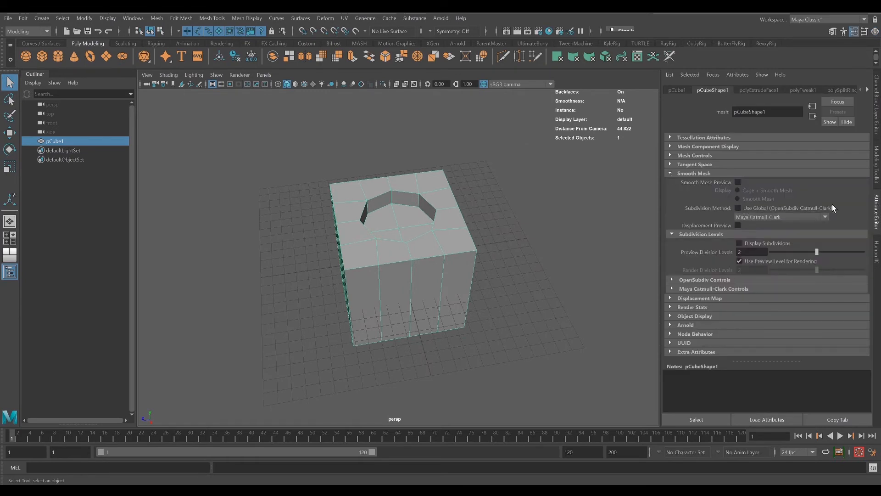
left_click(878, 209)
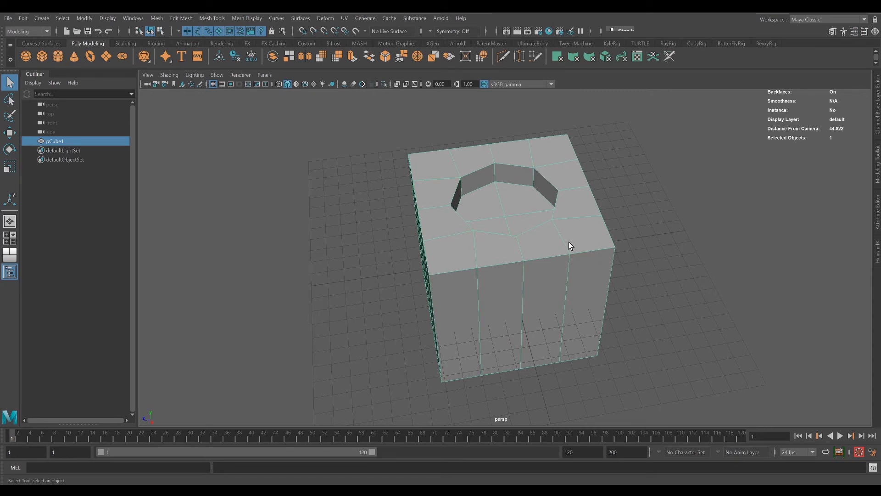
Step: Preview the cube smoothed, examine the roundness of the recess from above, and return to the unsmoothed display
key("3")
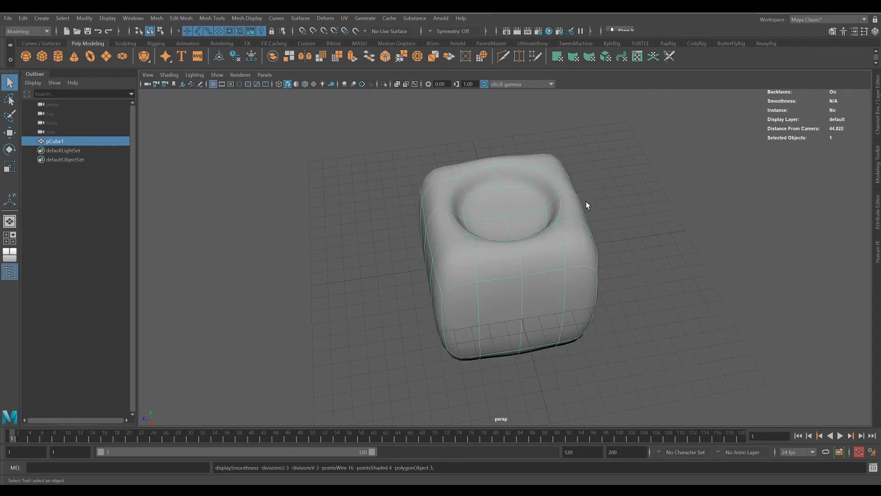
left_click(691, 181)
left_click_drag(665, 290, 665, 306, "alt")
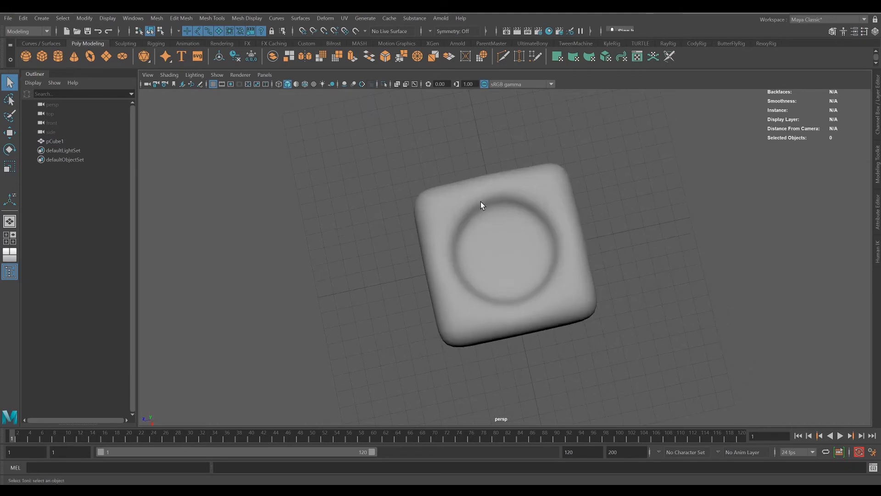
left_click(542, 270)
left_click_drag(544, 270, 551, 246, "alt")
key("1")
Step: Insert edge loops around the recess wall close to its upper rim and its floor, and return to object mode
scroll(559, 250, "up", 3)
left_click(212, 18)
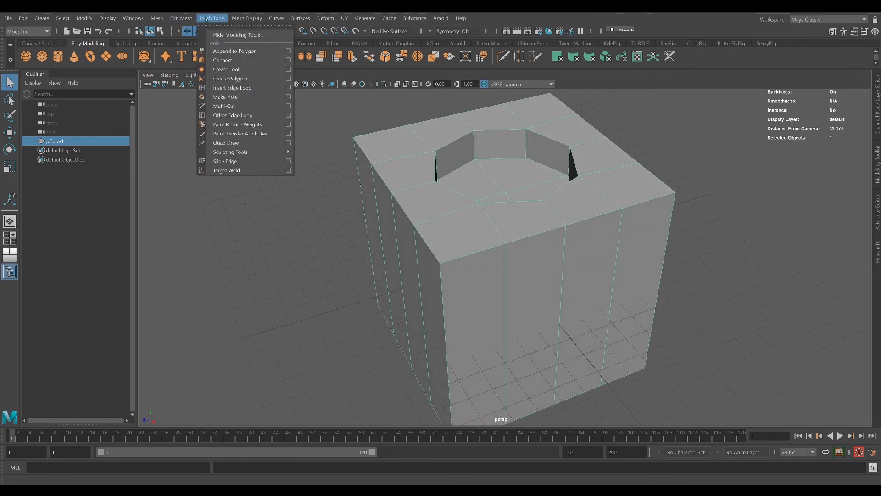
left_click(230, 88)
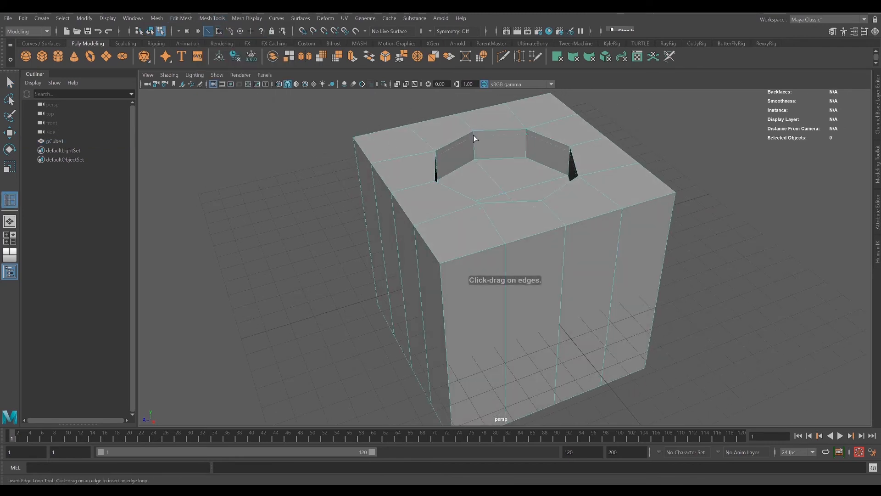
left_click_drag(474, 132, 473, 156)
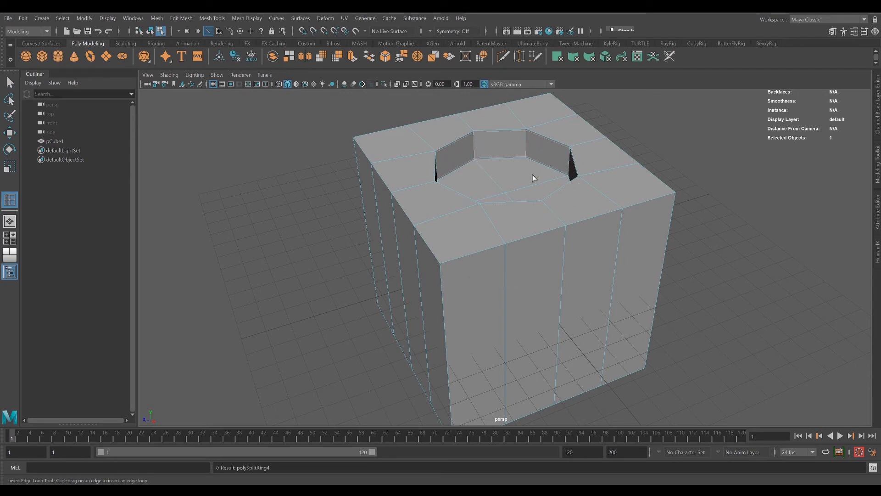
key("q")
right_click_drag(494, 146, 539, 130)
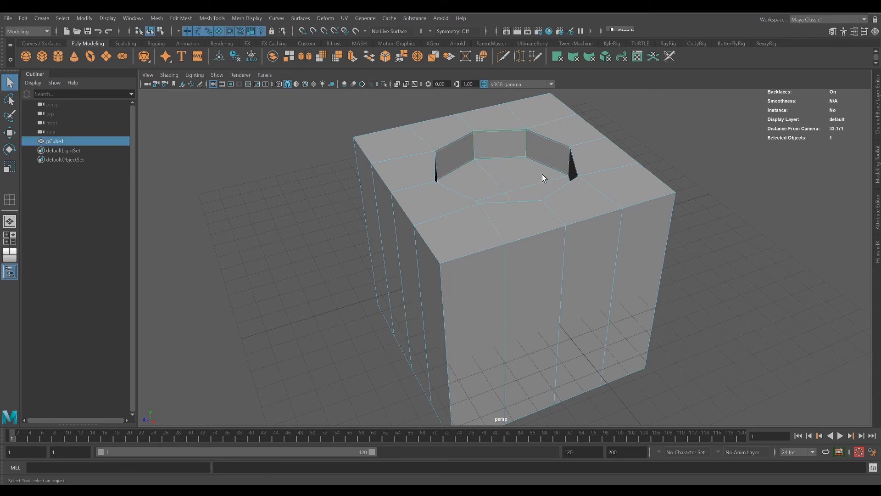
Step: Preview the cube smoothed with the supporting edge loops and examine the sharpness and roundness of the recess
key("3")
left_click(694, 163)
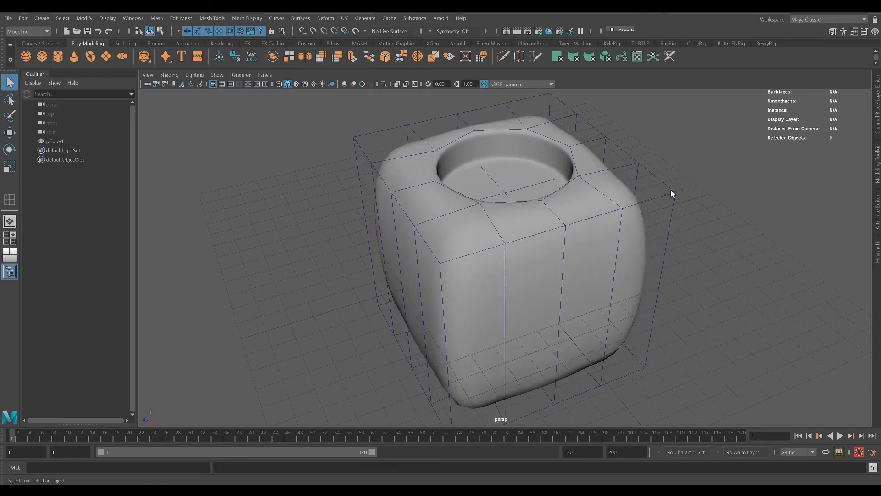
left_click(431, 241)
left_click(723, 183)
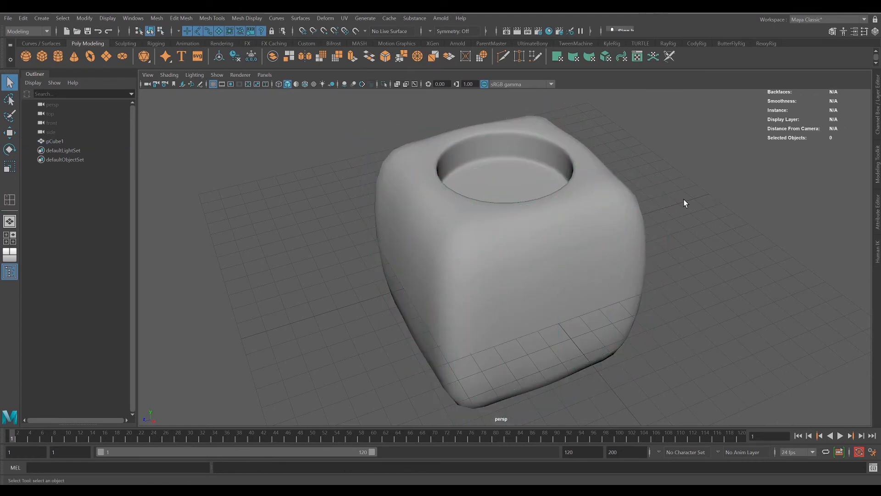
mouse_move(684, 199)
left_mouse_down("alt")
mouse_move(672, 205)
mouse_move(688, 199)
left_mouse_up("alt")
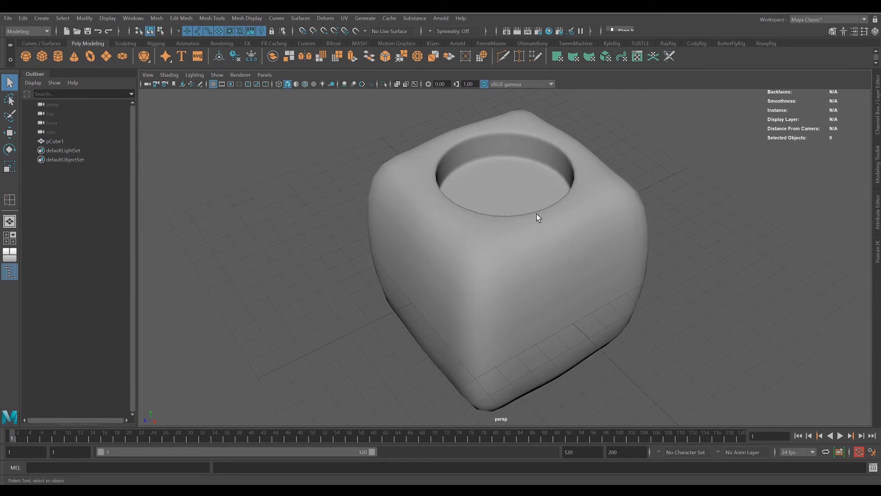
left_click_drag(692, 270, 674, 299, "alt")
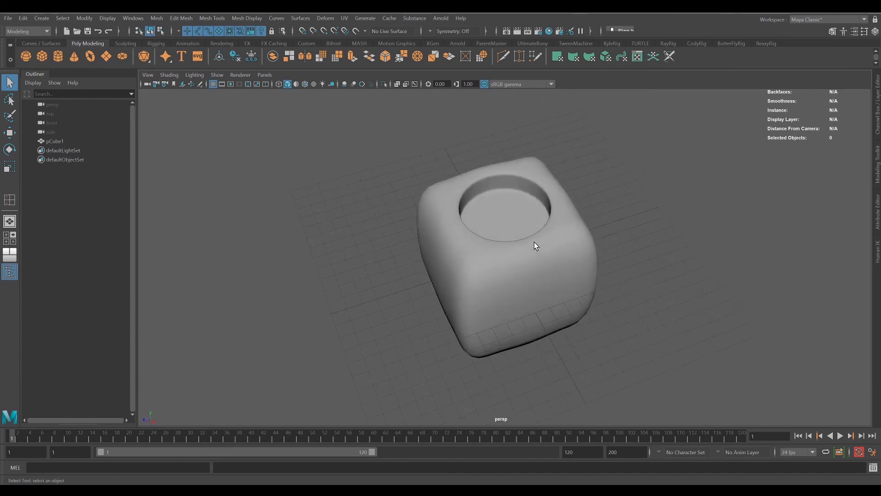
Step: Return the cube to its unsmoothed display and examine the octagonal edge flow around the recess and on the underside
right_click_drag(509, 202, 532, 202)
key("1")
left_click_drag(512, 221, 538, 263, "alt")
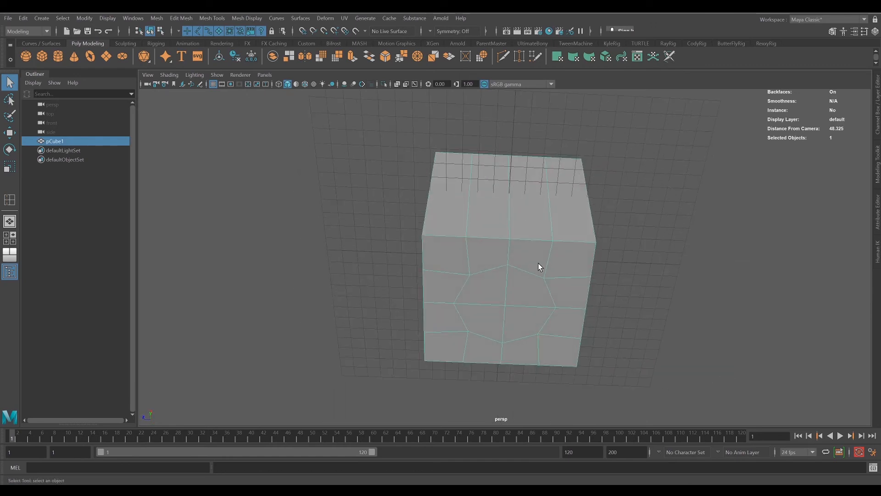
left_click_drag(483, 285, 592, 236, "alt")
left_click_drag(512, 323, 559, 324, "alt")
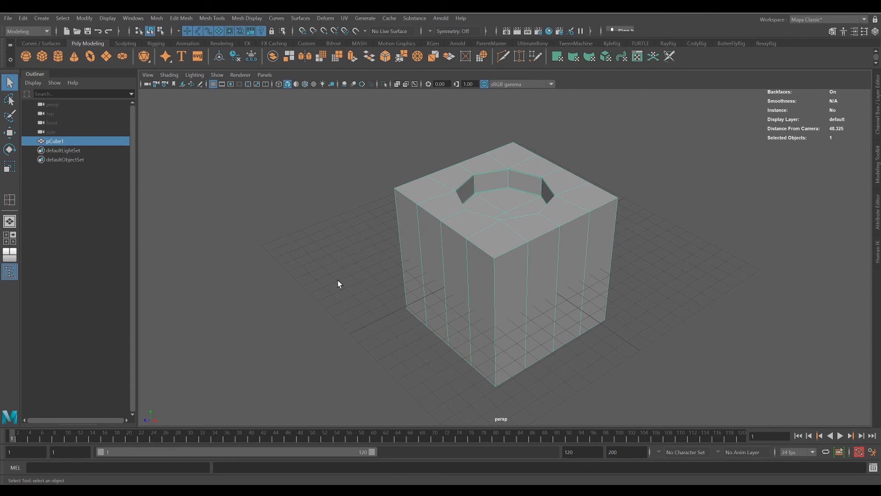
left_click_drag(337, 280, 357, 288, "alt")
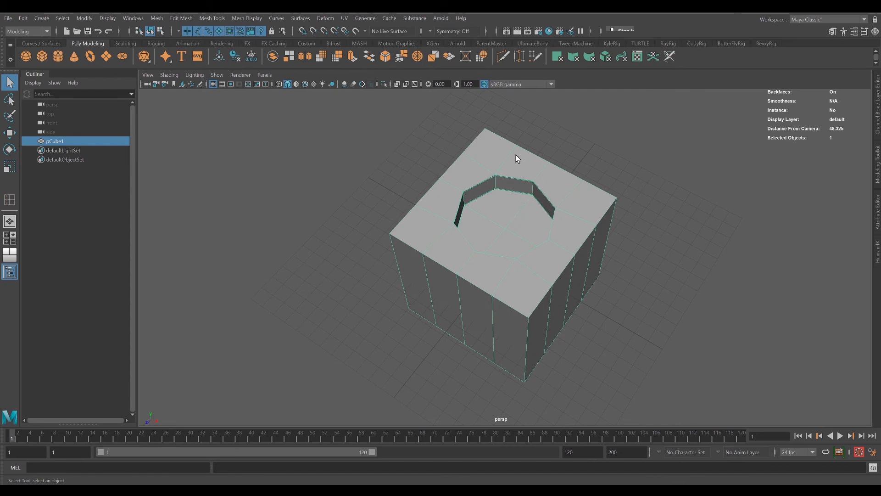
left_click_drag(549, 262, 524, 270, "alt")
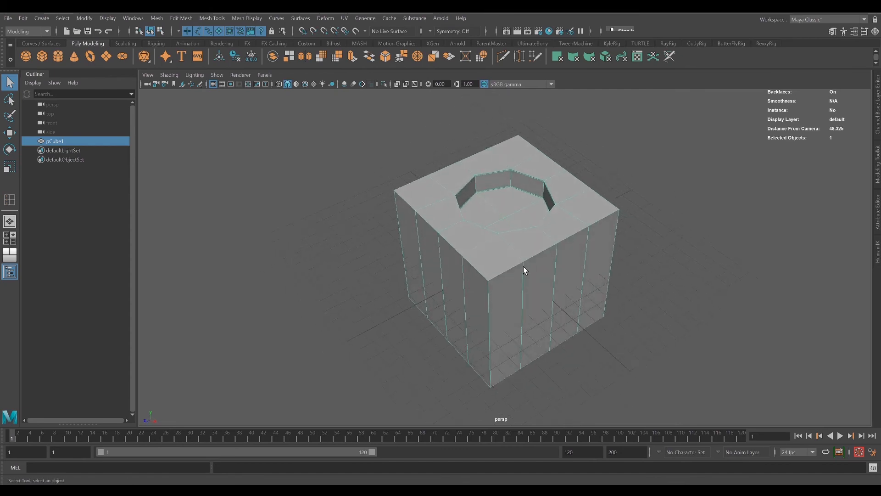
left_click_drag(501, 209, 501, 201, "alt")
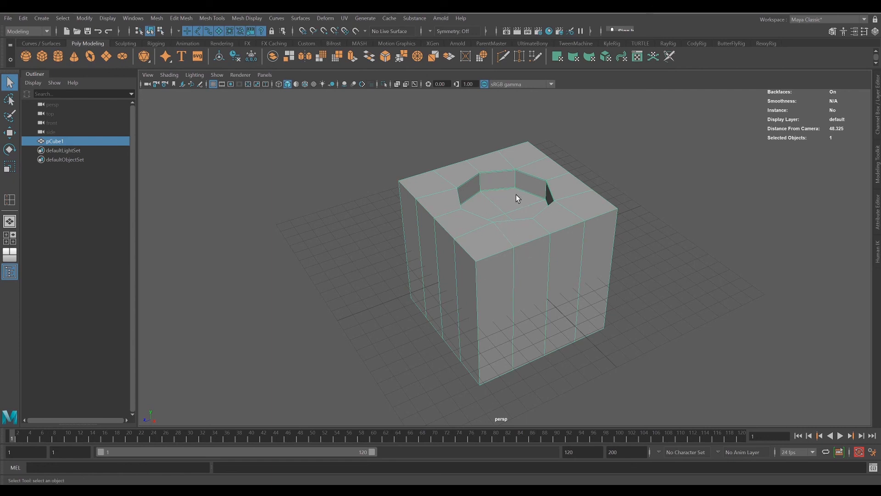
mouse_move(522, 177)
left_mouse_down("alt")
mouse_move(517, 205)
mouse_move(522, 194)
left_mouse_up("alt")
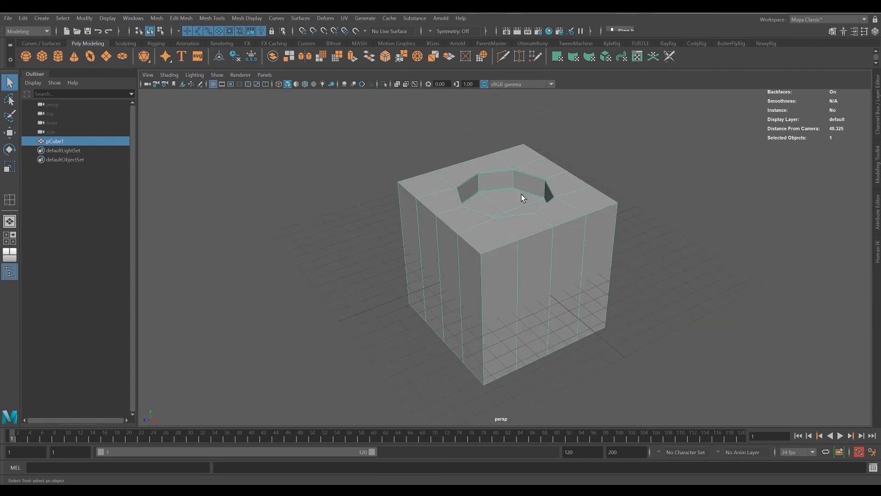